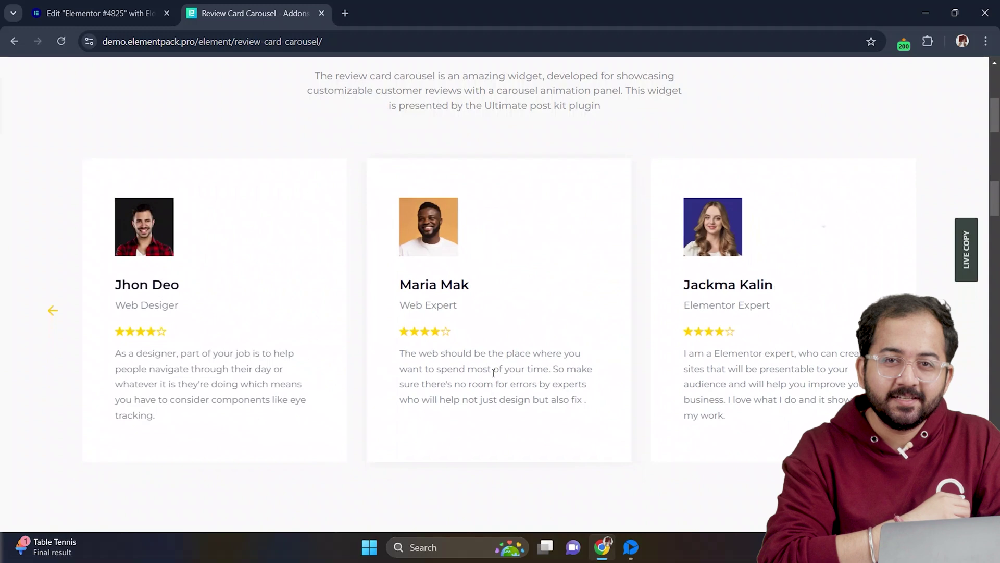
- Live Copy the Demo 01 white review card carousel and paste it into the Elementor page
scroll(493, 372, "down", 15)
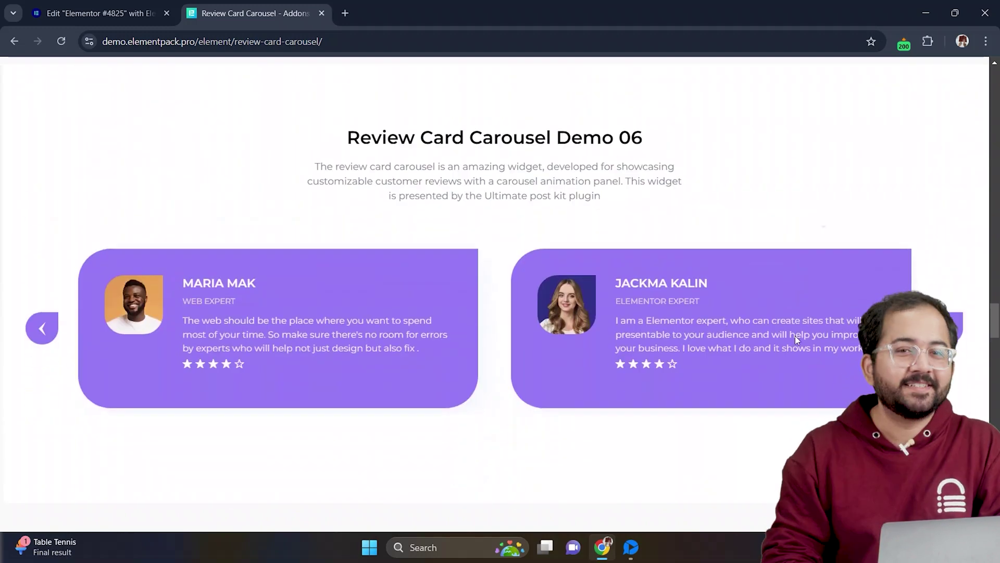
scroll(493, 330, "up", 10)
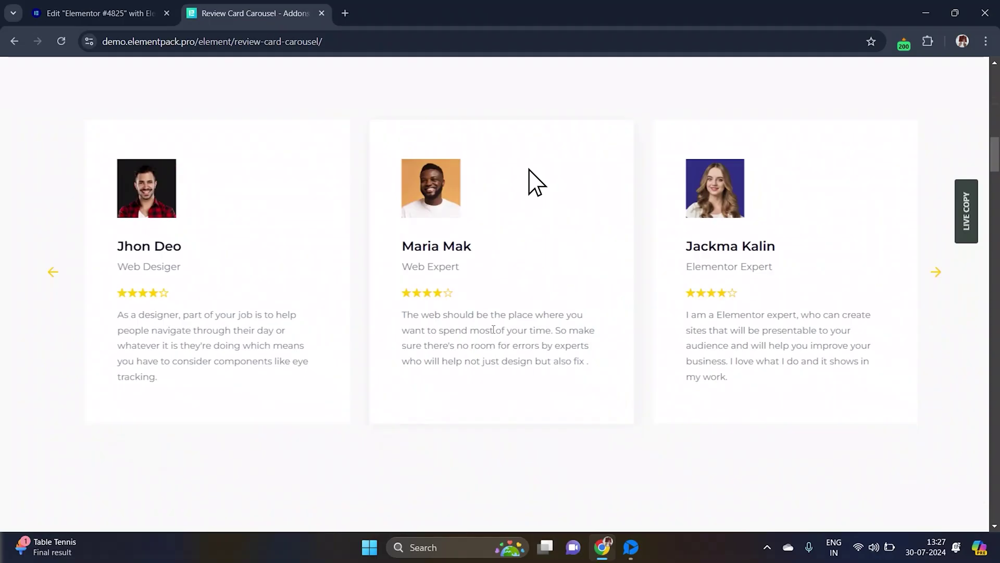
right_click(529, 170)
left_click(617, 226)
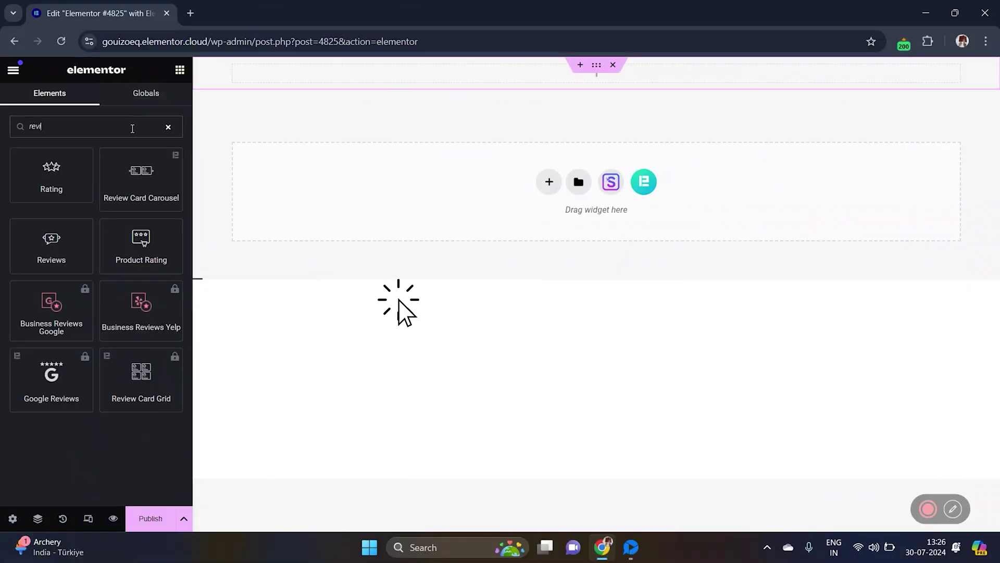
right_click(398, 299)
left_click(446, 374)
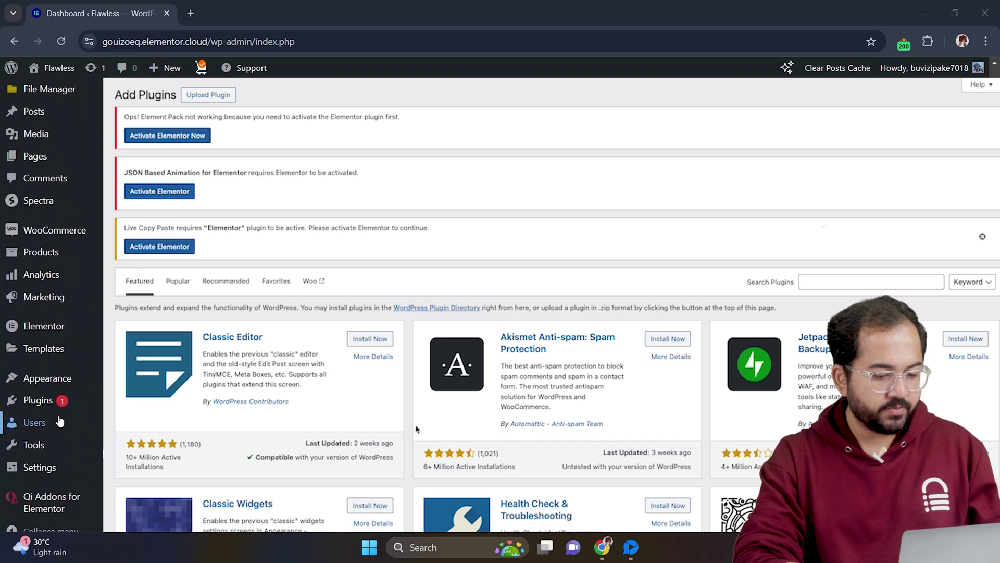
- Activate Elementor, then install and activate the Element Pack plugin
type("Elementoe")
key("BackSpace")
type("r")
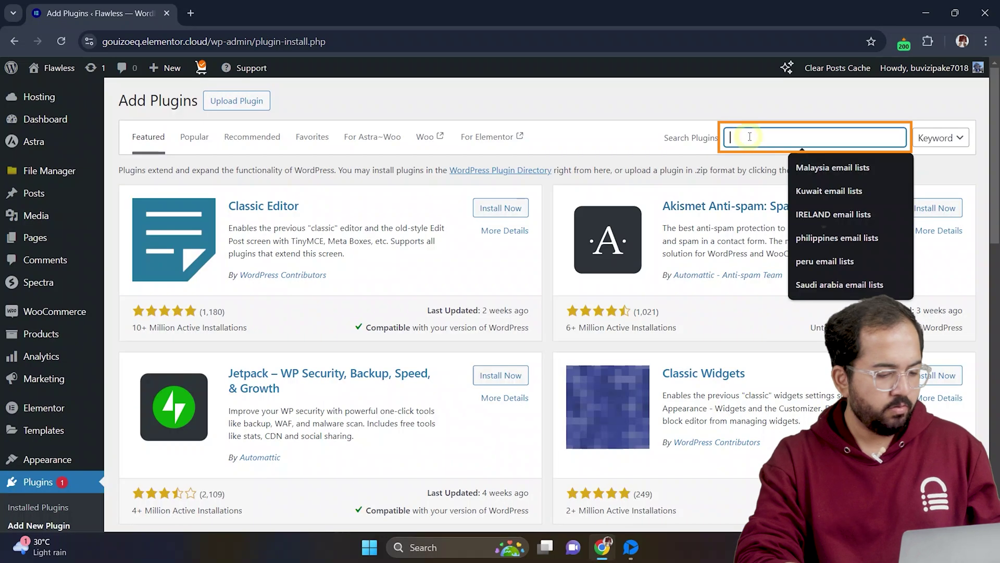
type("Element pack")
left_click(499, 211)
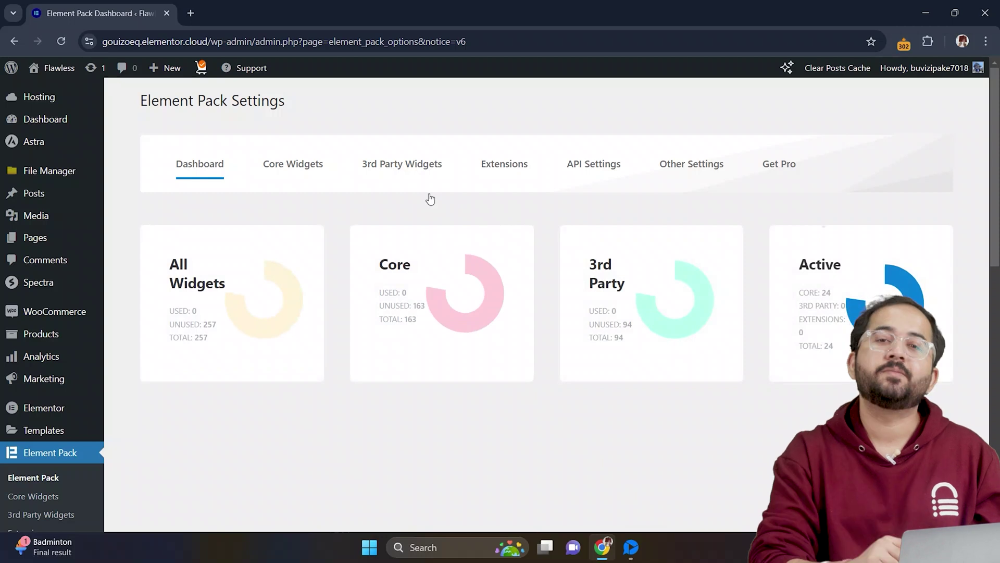
- Enable the Review Card Carousel core widget and save the Element Pack settings
left_click(308, 170)
type("review")
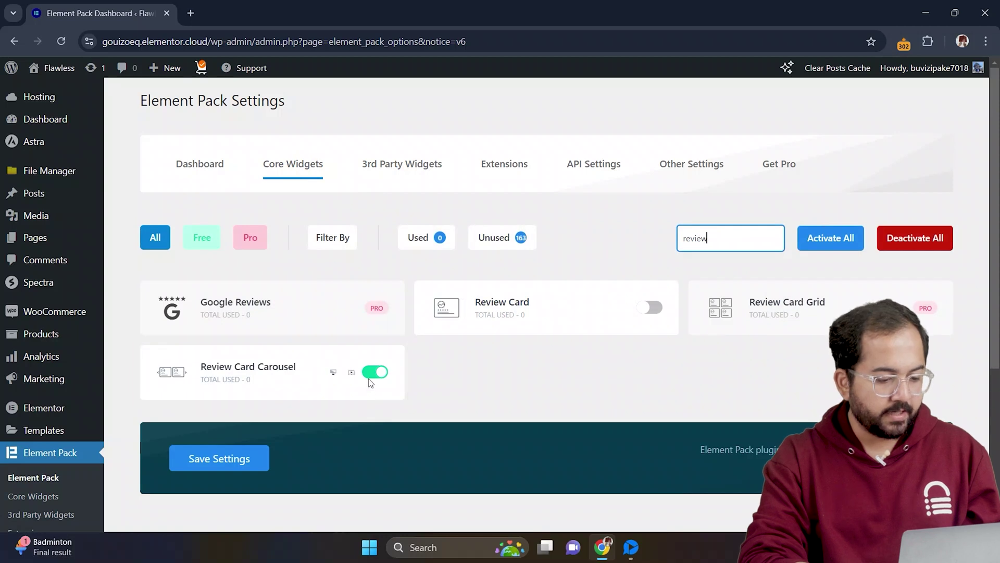
left_click(237, 461)
- Confirm Live Copy/Paste is enabled in Element Pack's Other Settings
left_click(693, 167)
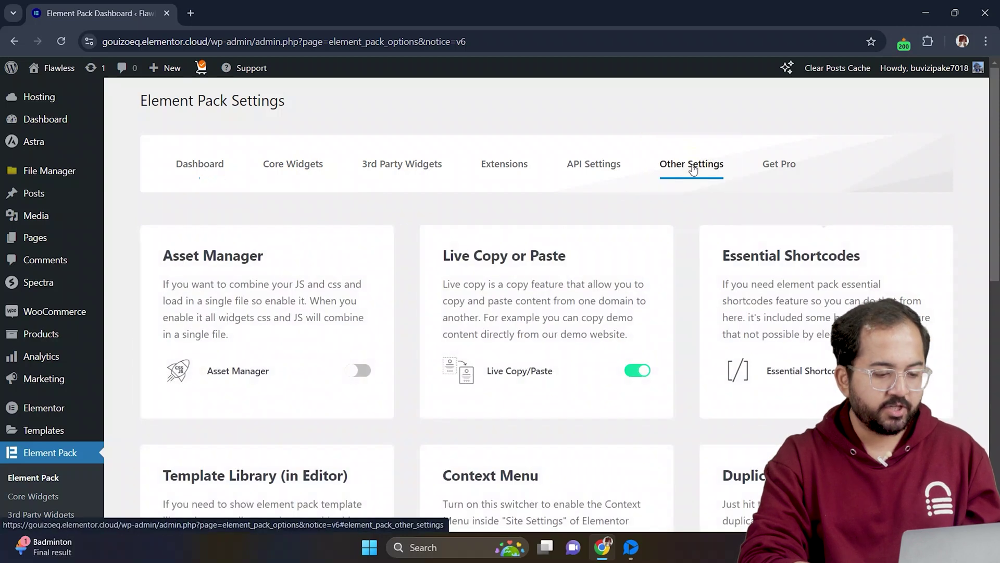
scroll(640, 384, "down", 1)
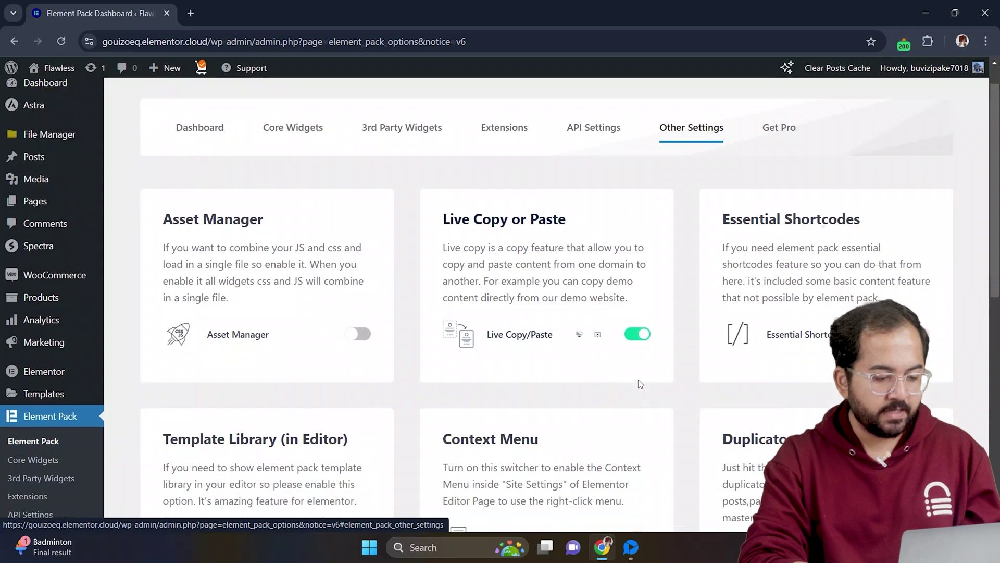
scroll(640, 384, "down", 3)
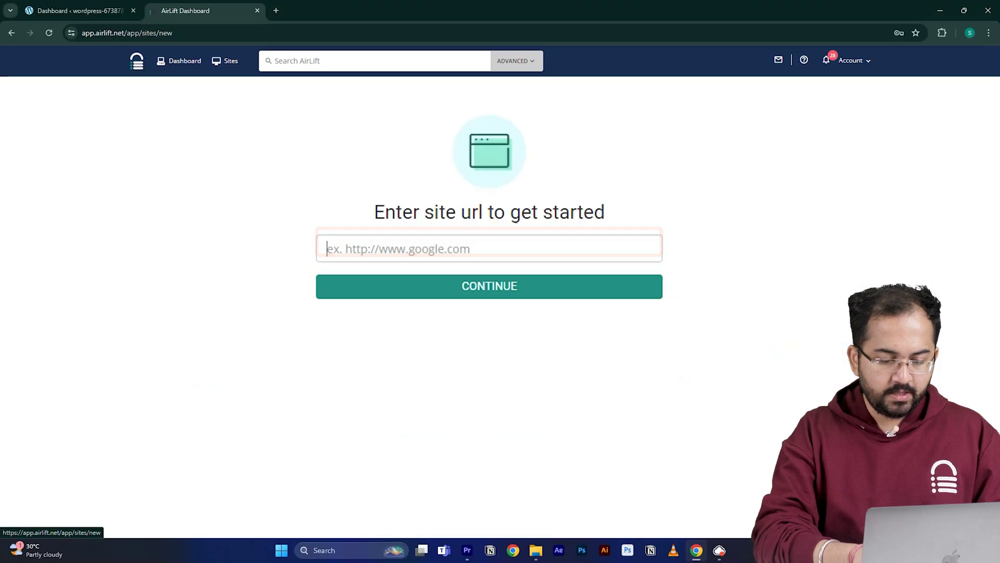
- Submit the site URL to AirLift and review the report: 56 original versus 98 optimized
type("https://wordpress-673878-4448699.cloudwaysapps.com/")
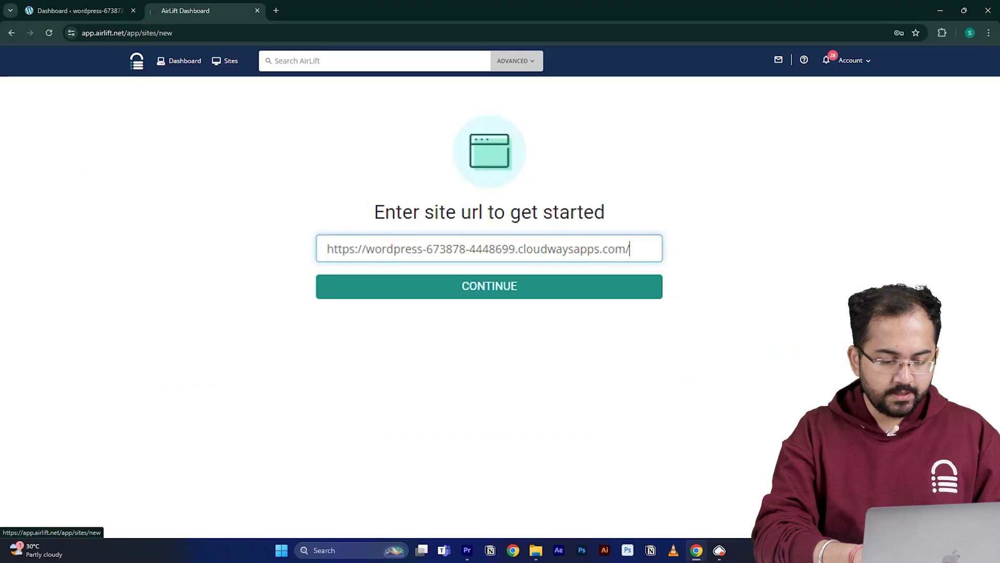
left_click(413, 290)
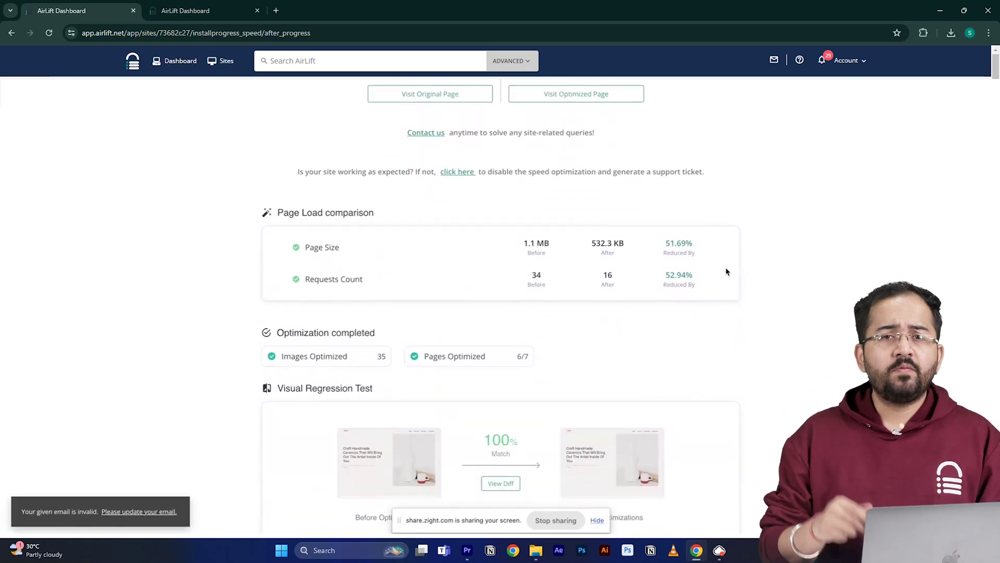
scroll(725, 270, "down", 1)
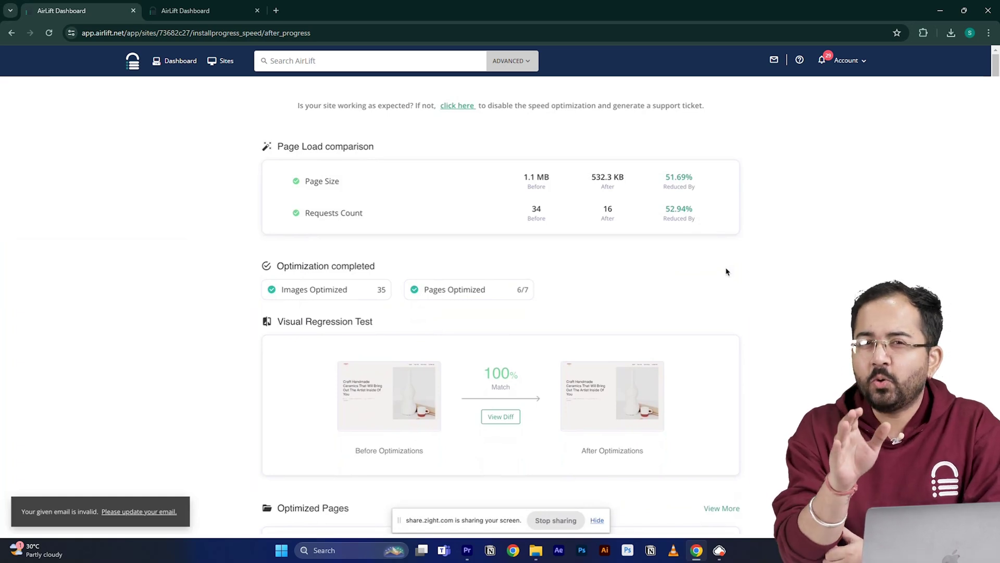
scroll(727, 272, "up", 5)
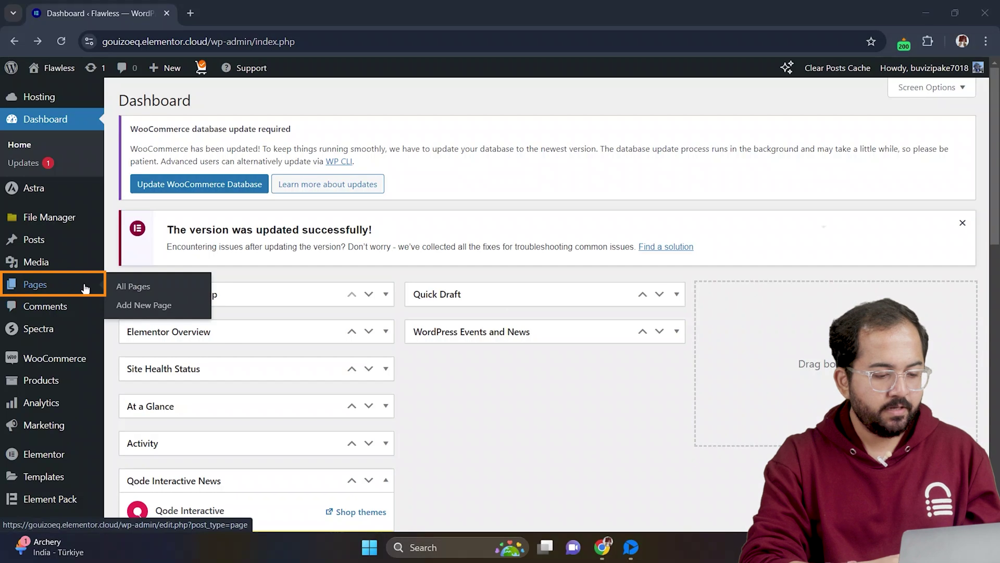
- Create a new page in Elementor and drag a Review Card Carousel widget into its top section
left_click(149, 303)
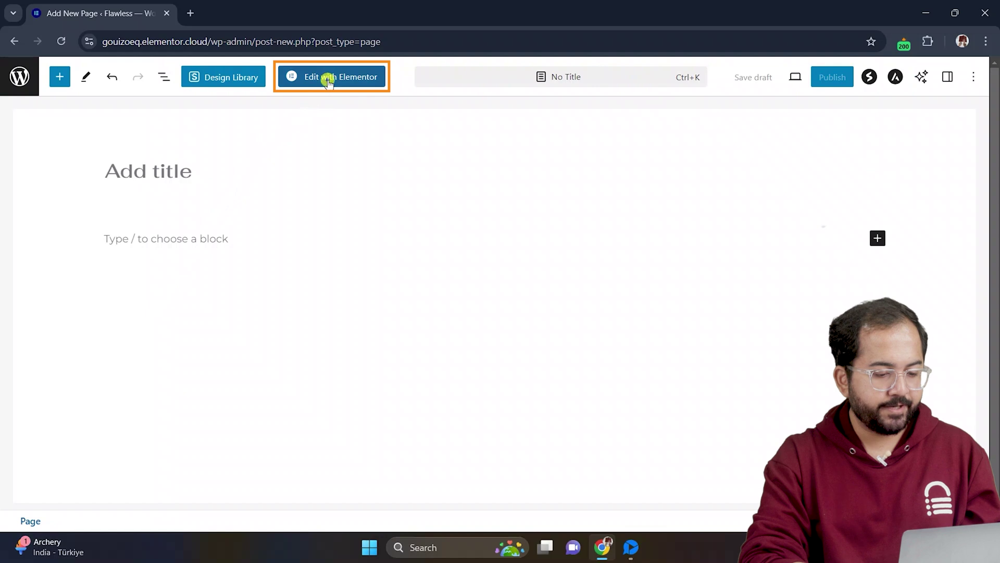
left_click(329, 79)
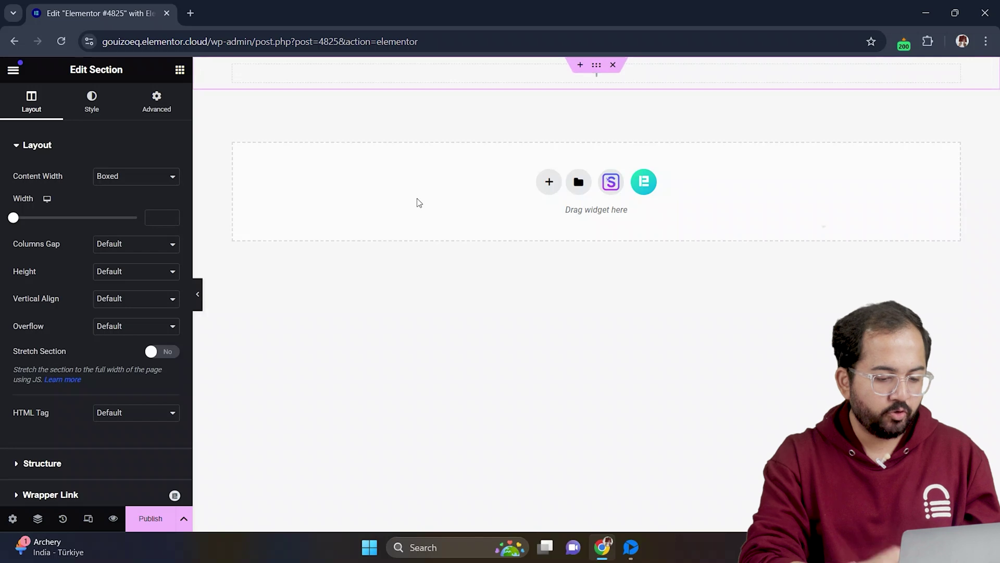
left_click(179, 76)
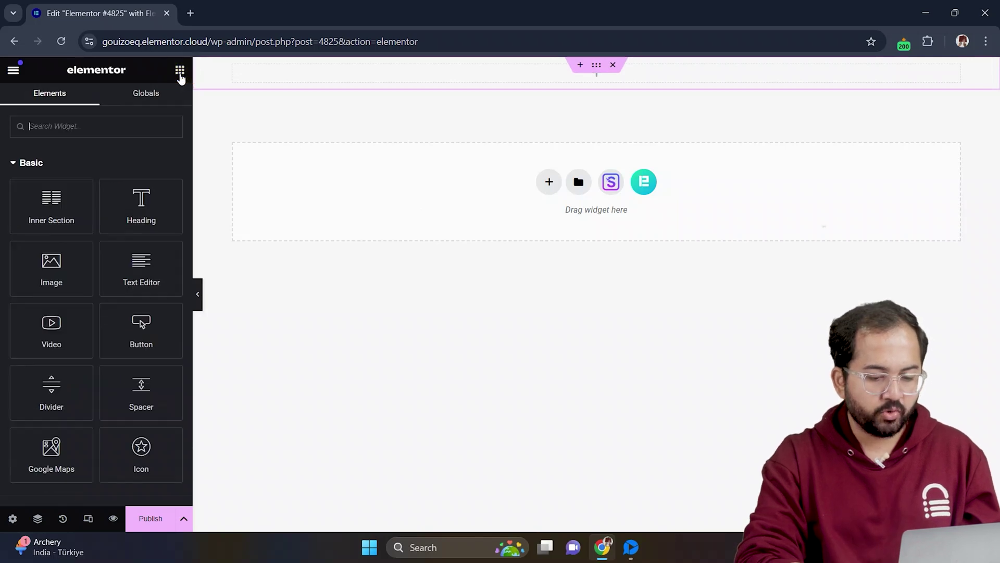
left_click(134, 127)
type("revi")
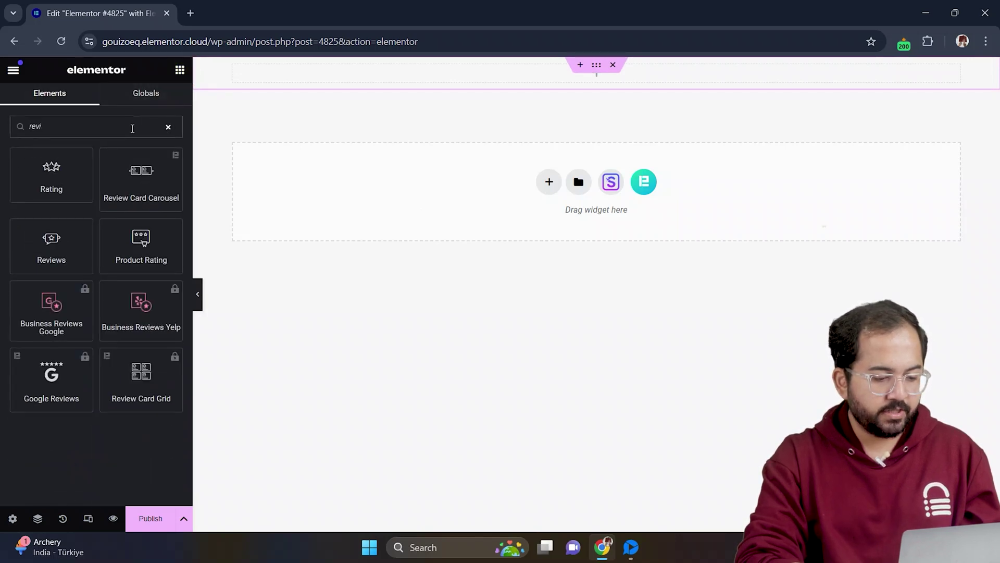
left_click_drag(141, 174, 496, 78)
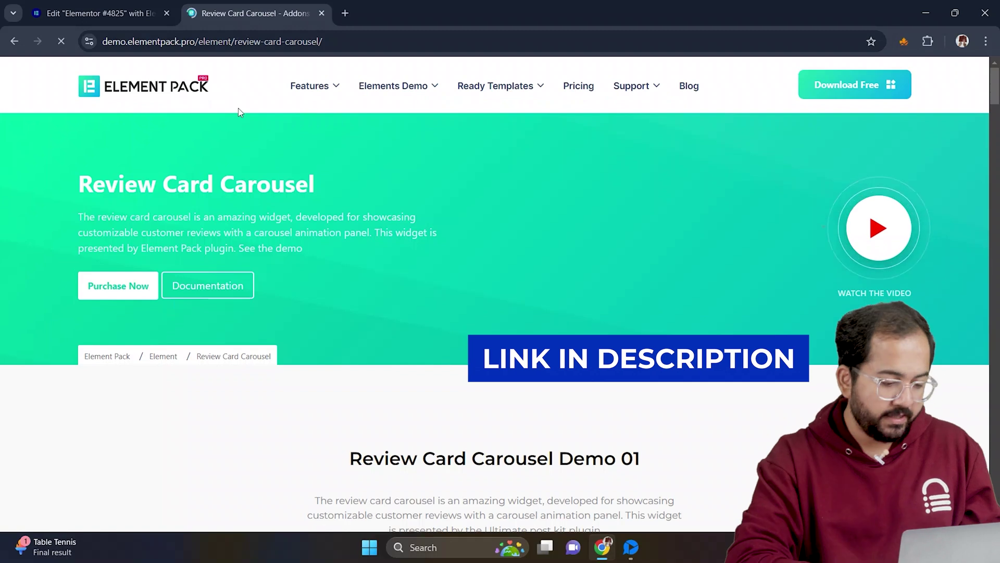
- Live Copy the second review card carousel demo design and return to the Elementor editor
scroll(493, 295, "down", 5)
scroll(494, 295, "down", 3)
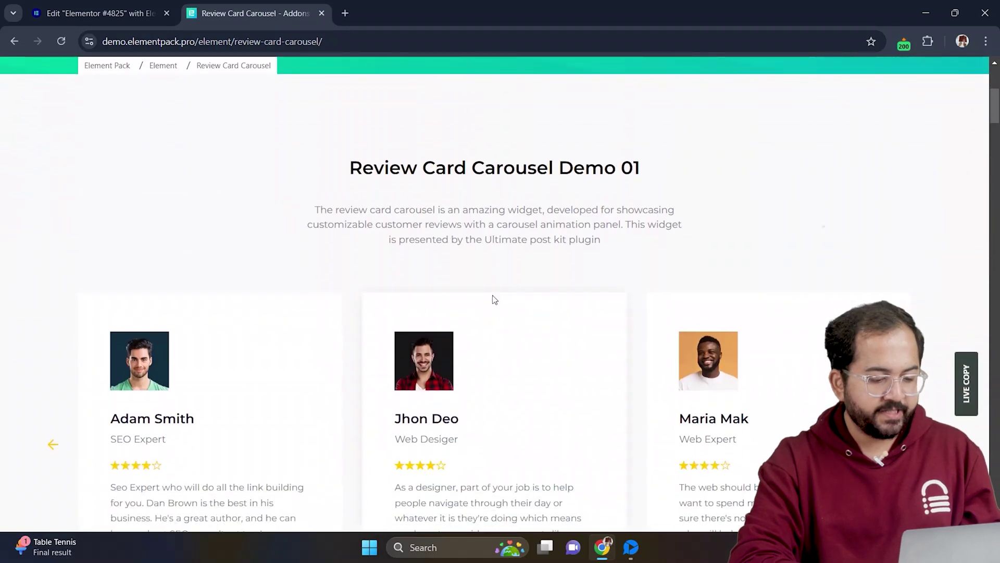
scroll(494, 300, "down", 15)
scroll(494, 295, "down", 10)
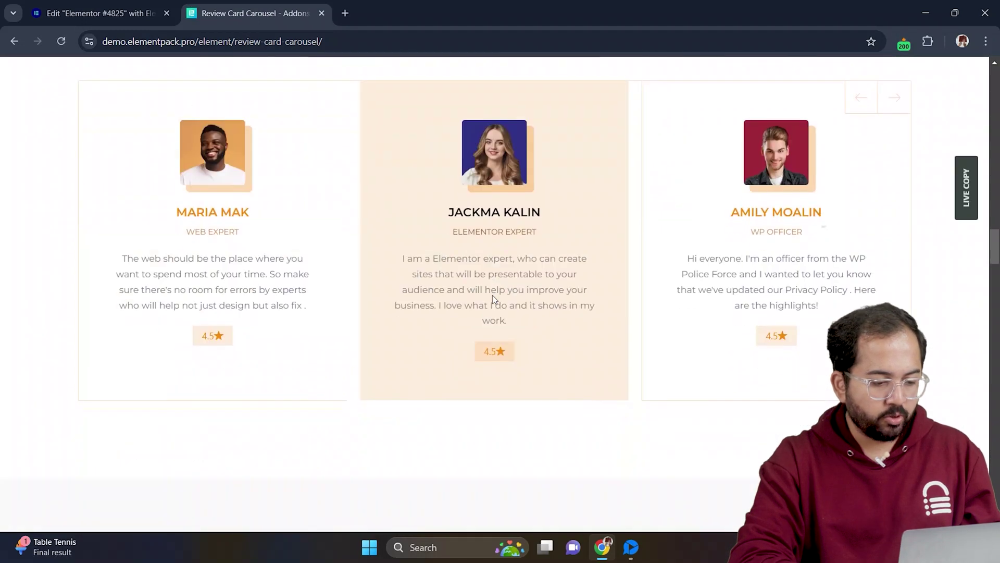
scroll(494, 295, "down", 1)
scroll(322, 317, "up", 2)
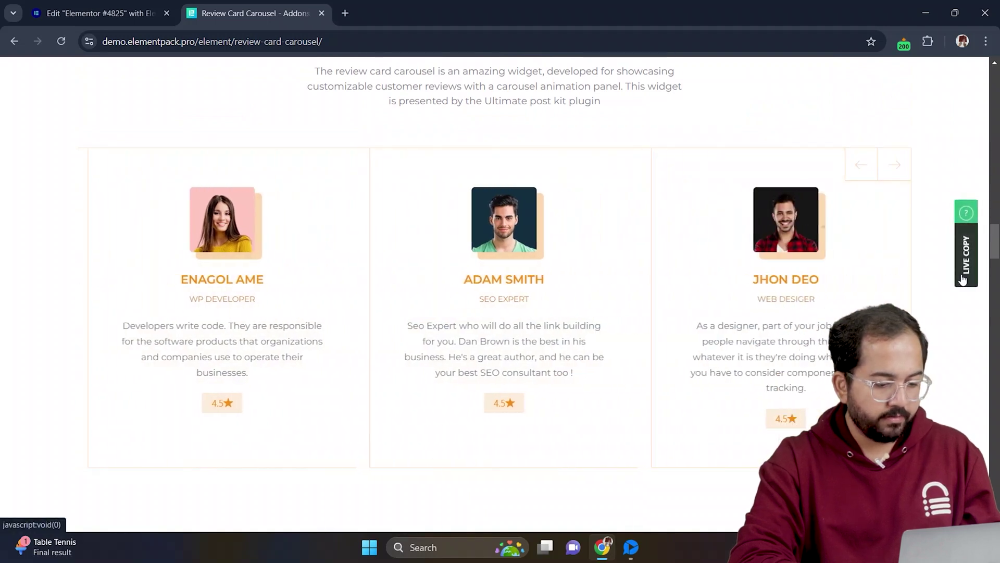
left_click(966, 279)
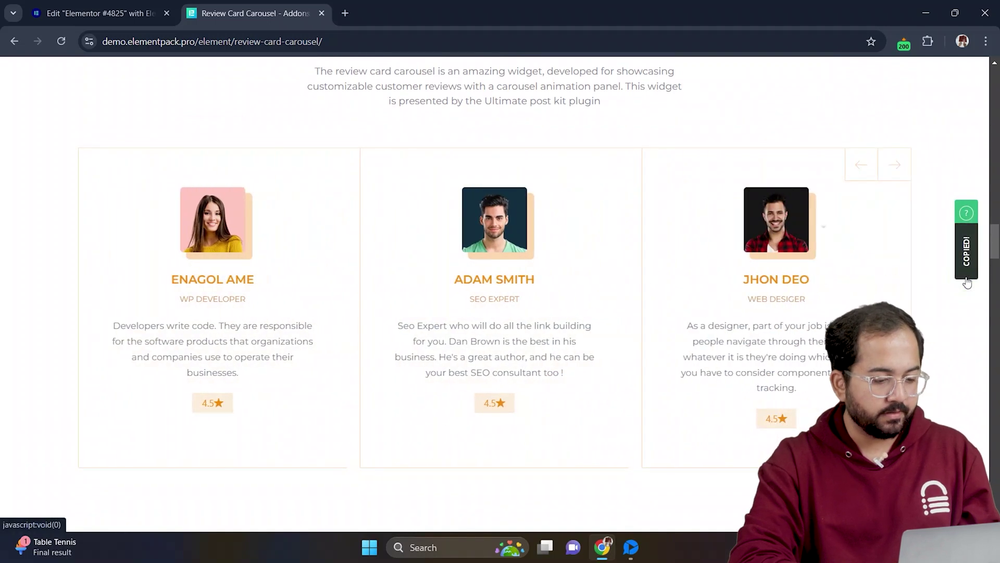
key("ctrl+Page_Up")
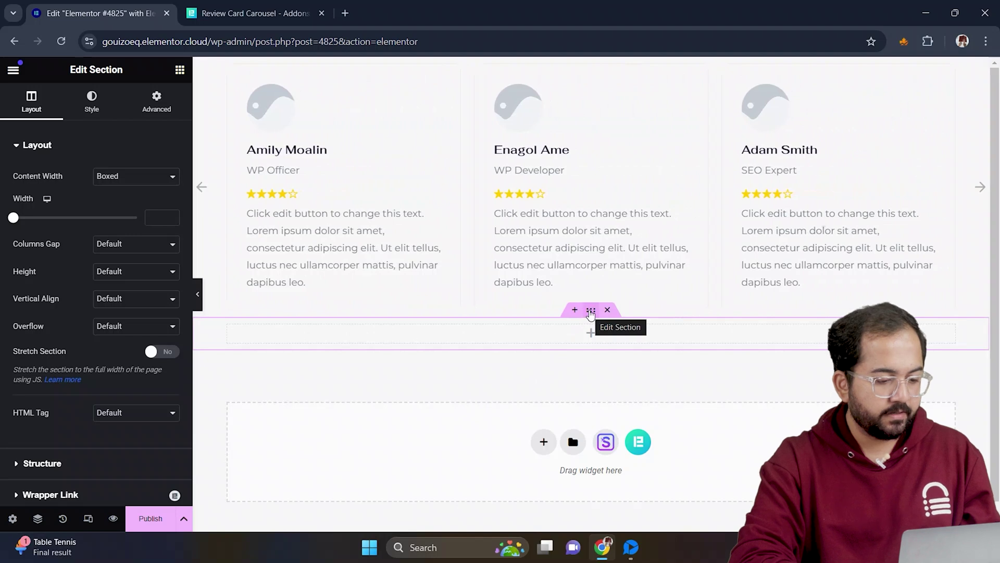
- Paste the copied Demo 04 carousel into the empty section using Paste from other site
right_click(590, 312)
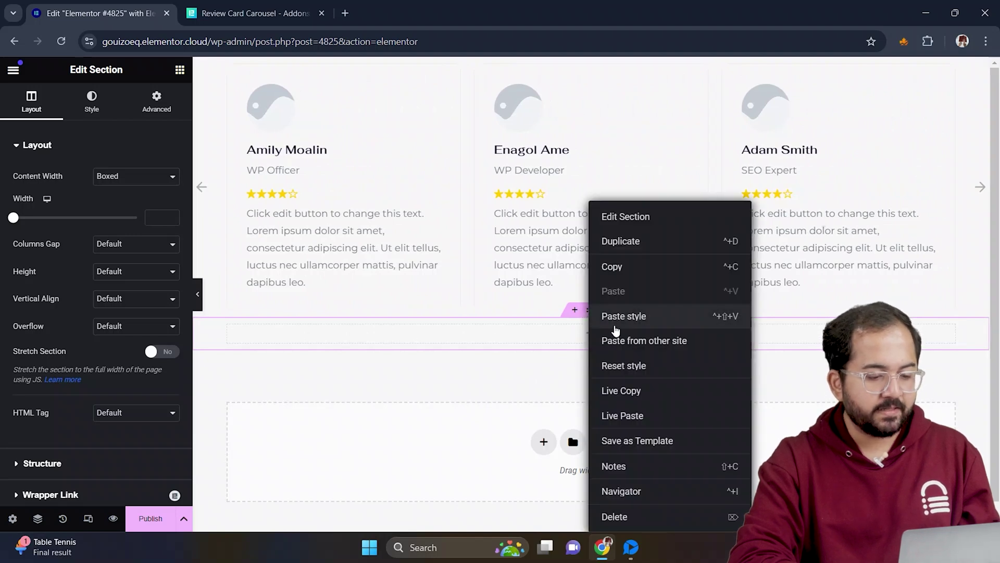
left_click(645, 341)
key("ctrl+v")
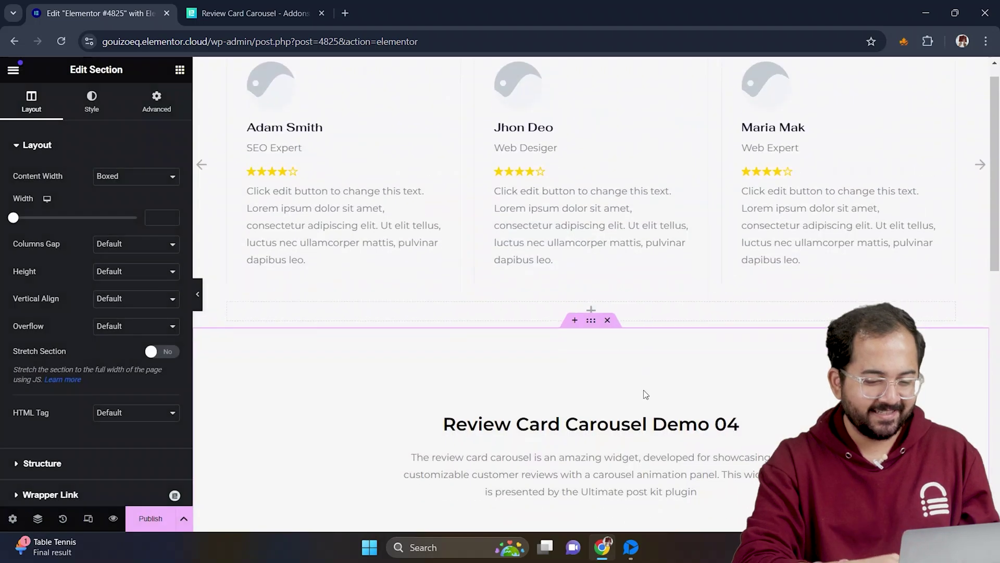
scroll(644, 390, "down", 5)
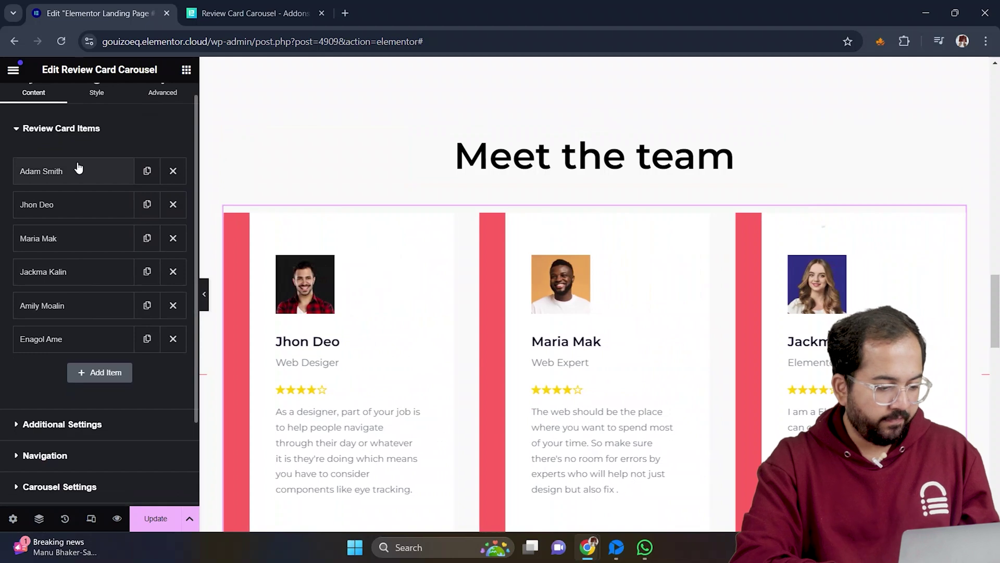
- Inspect the Adam Smith card item's image, name, job title, star rating and review text
left_click(78, 176)
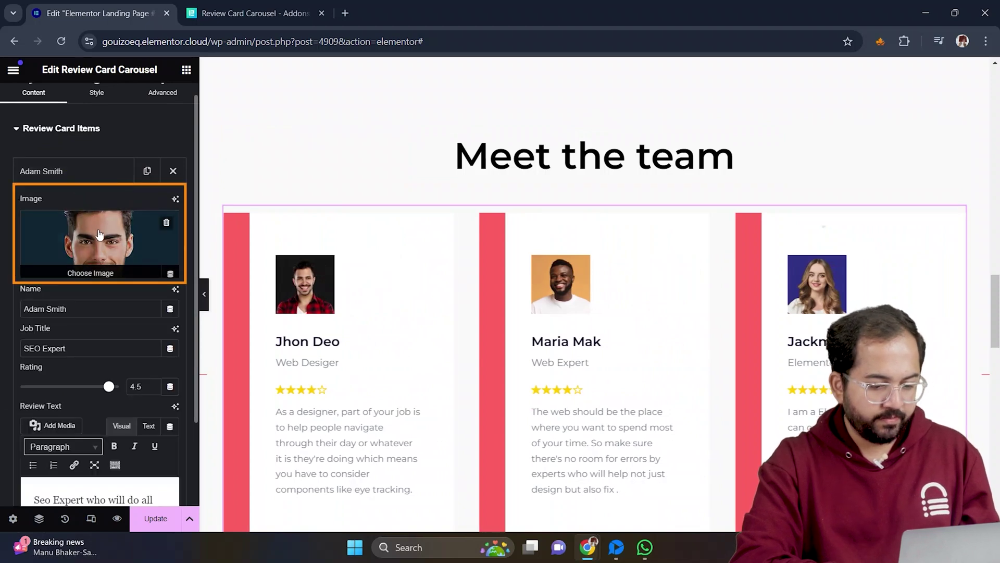
left_click(102, 267)
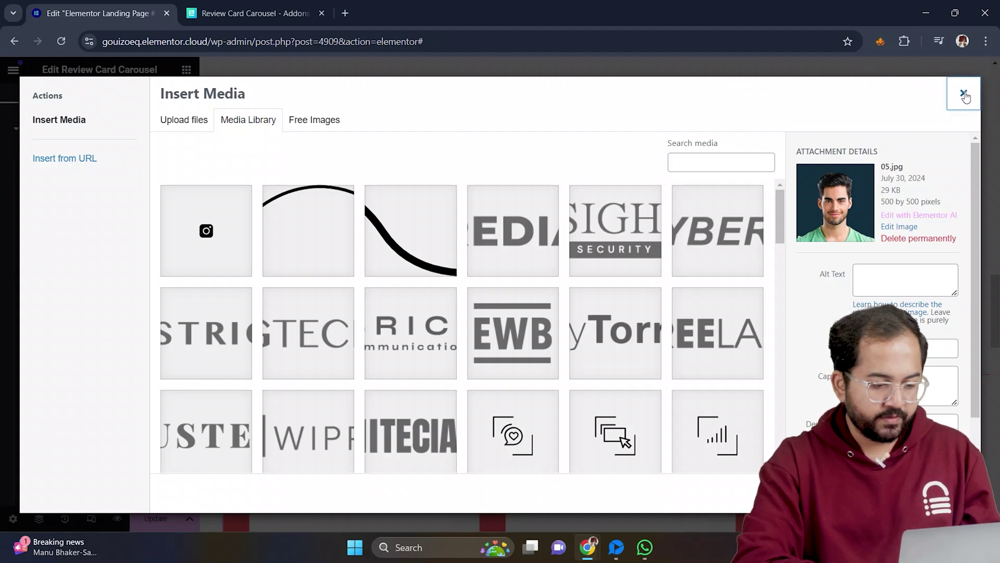
left_click(963, 94)
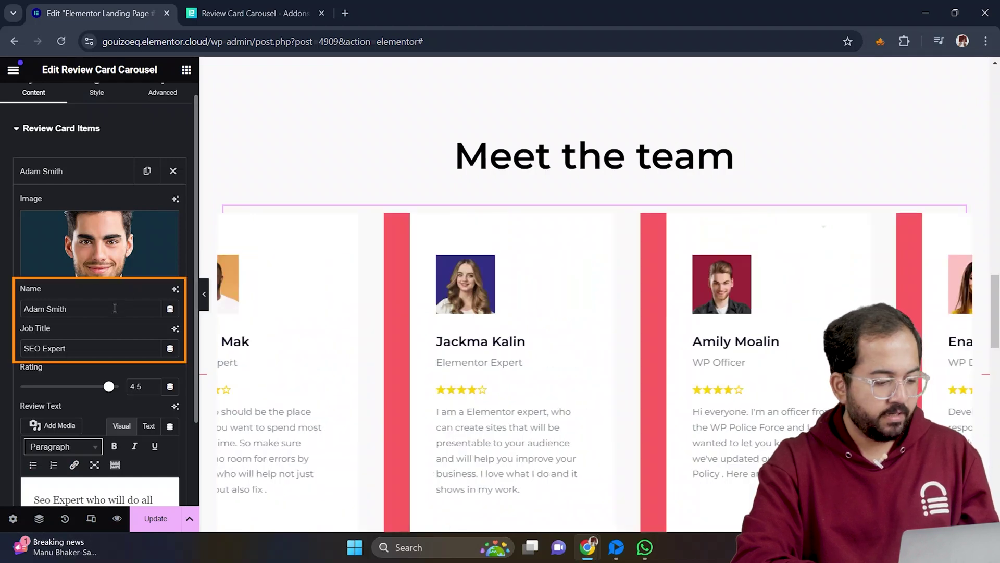
scroll(47, 284, "down", 2)
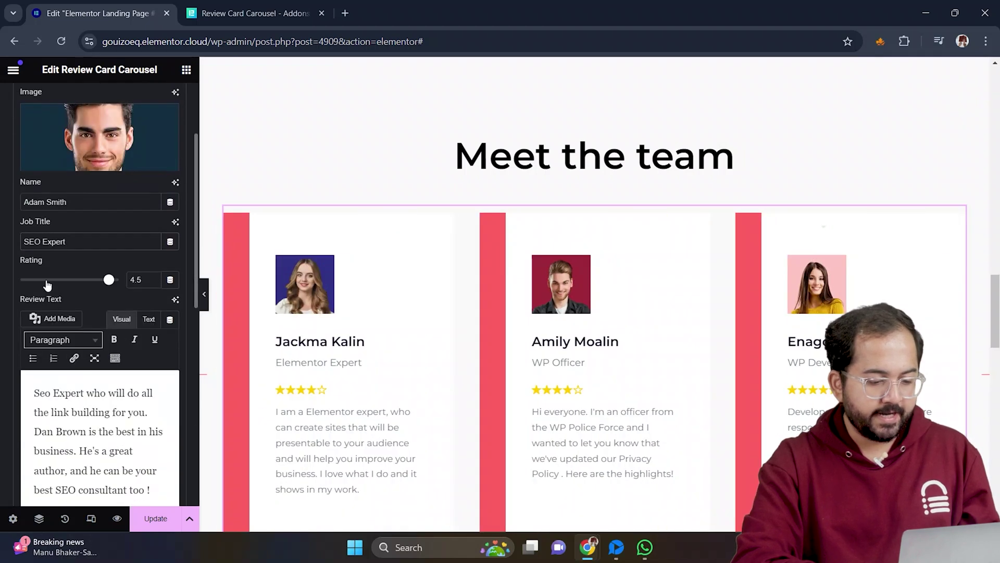
scroll(67, 288, "down", 5)
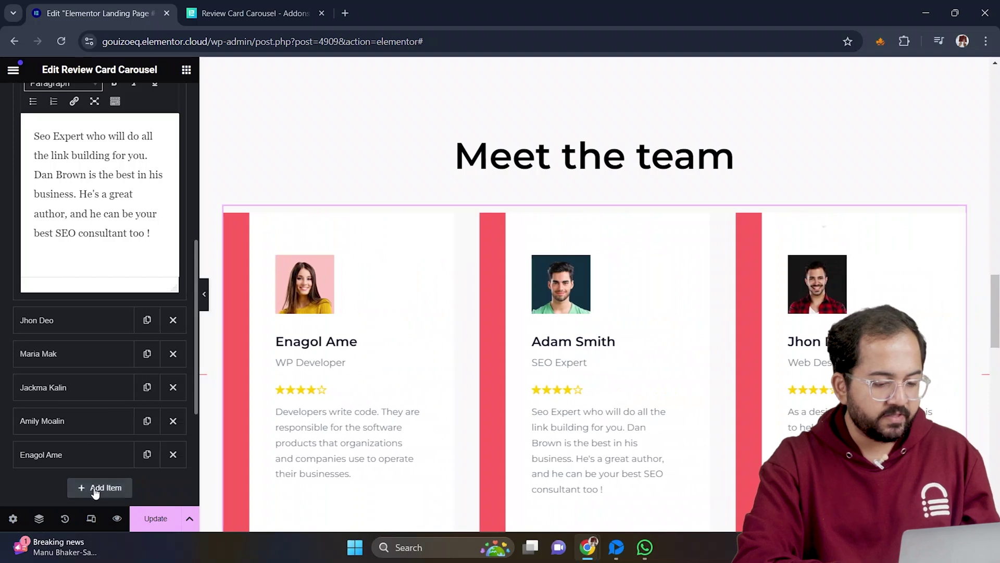
scroll(89, 304, "up", 1)
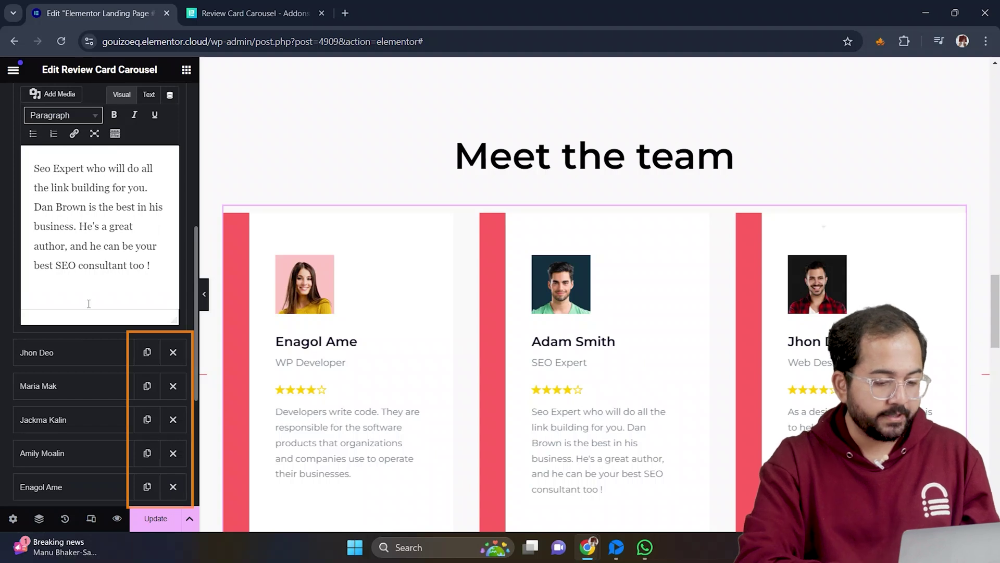
scroll(89, 312, "down", 5)
- Review the Additional Settings, then the item styling: white background, solid 40px red left border
left_click(102, 339)
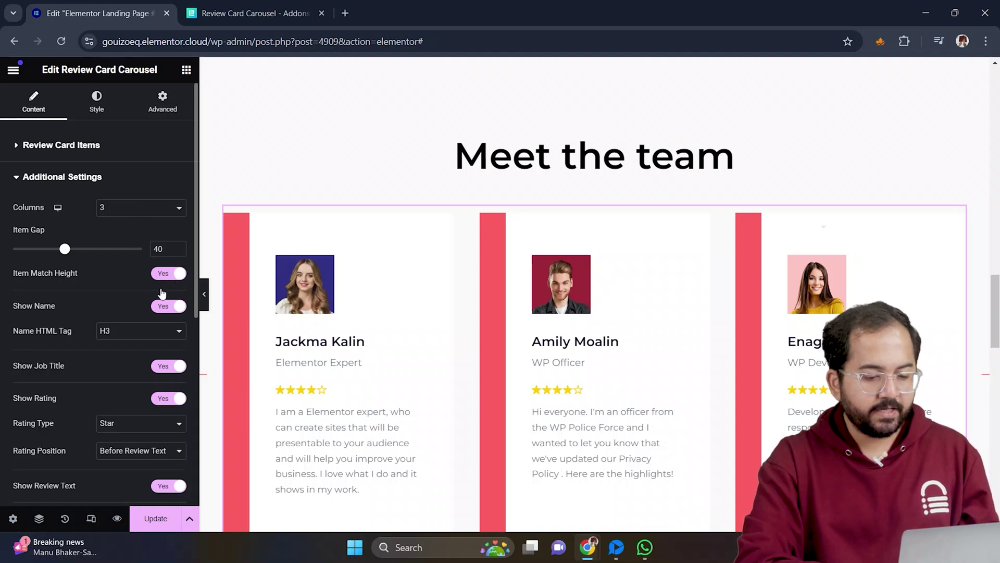
scroll(113, 365, "down", 3)
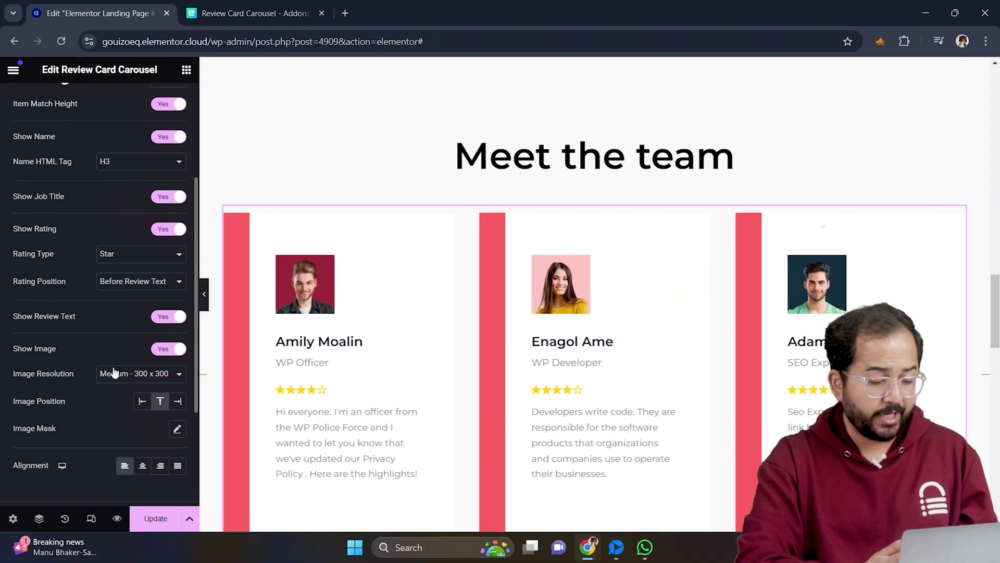
scroll(114, 371, "down", 1)
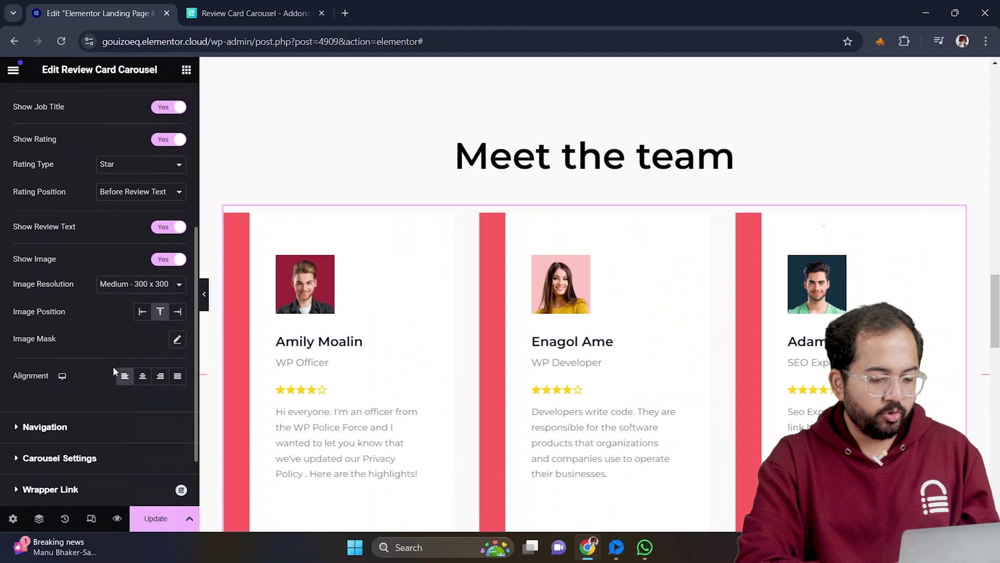
scroll(114, 370, "down", 3)
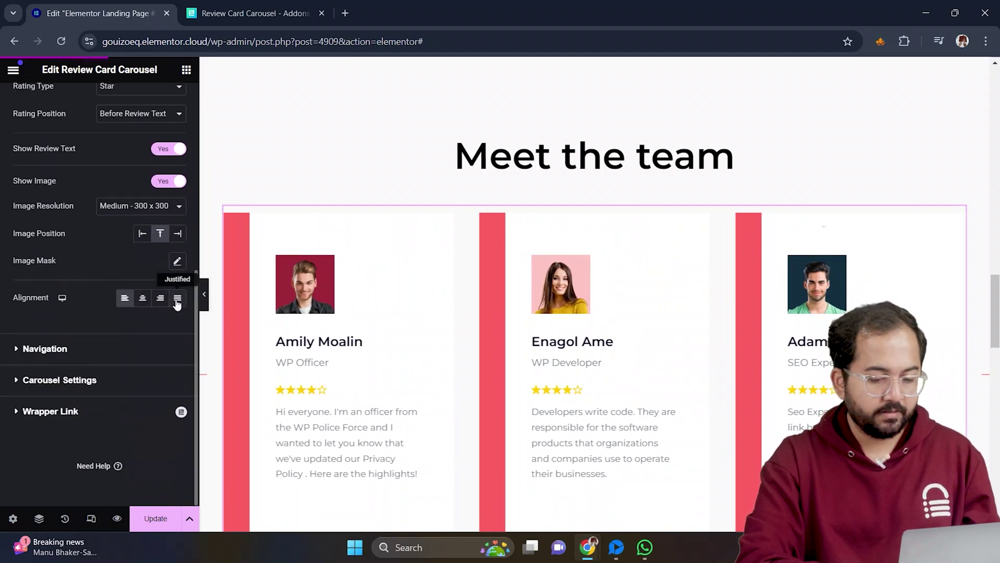
scroll(84, 336, "up", 10)
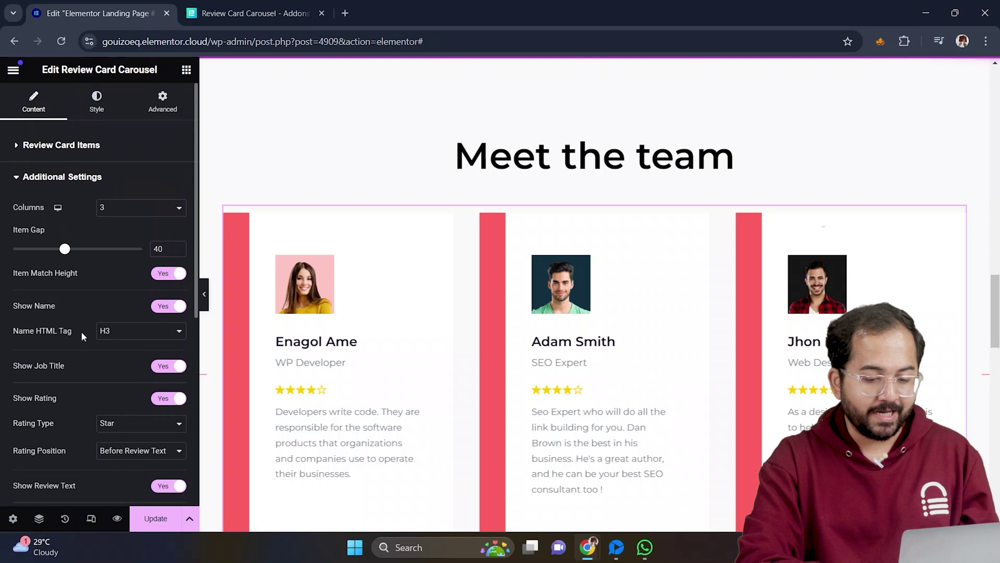
left_click(96, 103)
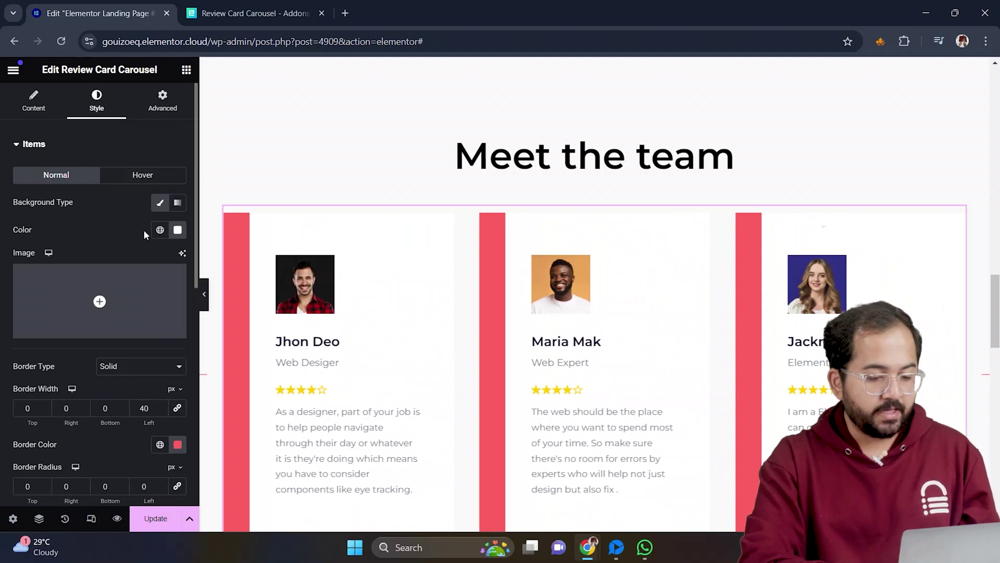
- Set the item Border Color to dark navy, update the page, and preview it
left_click(133, 176)
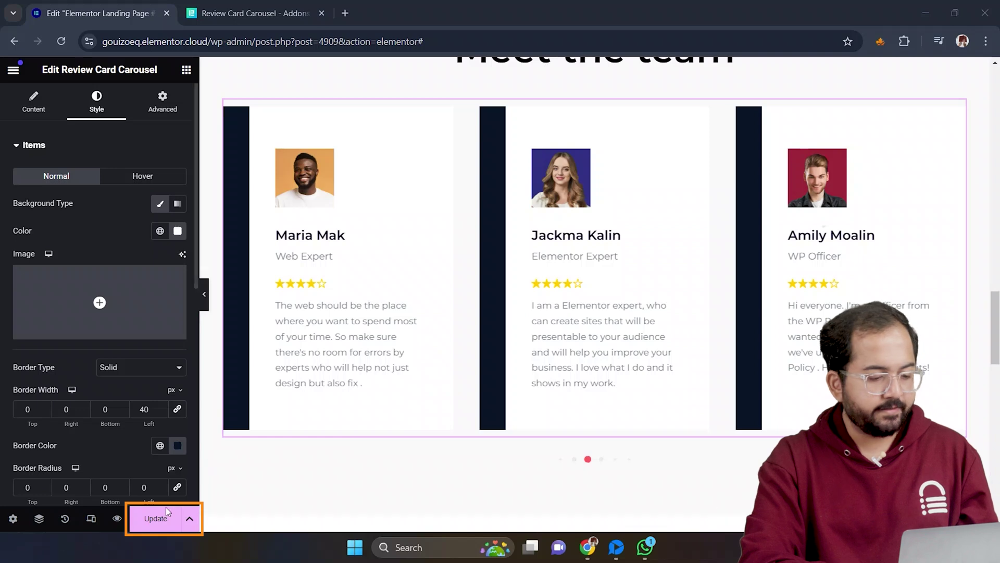
left_click(158, 520)
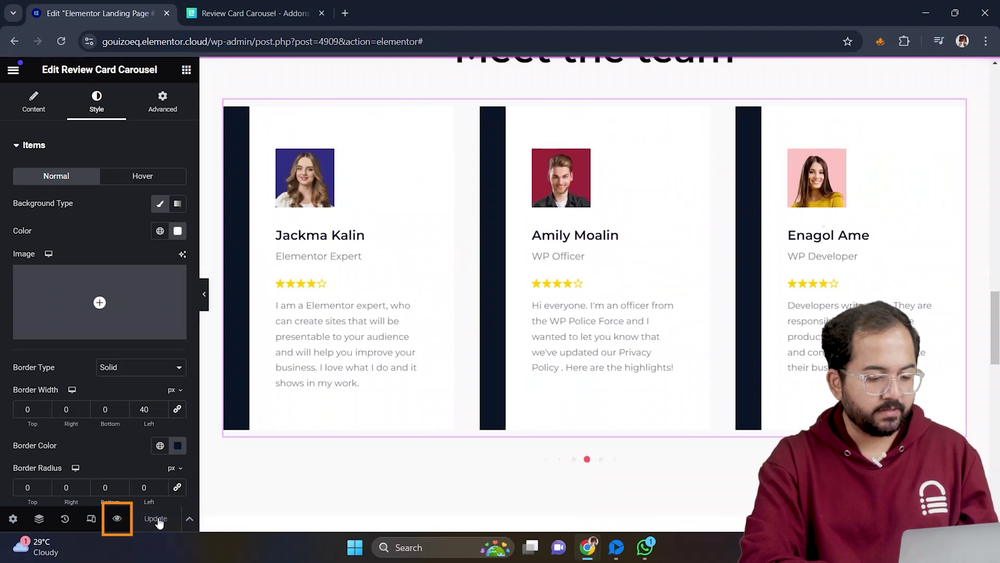
left_click(117, 519)
- Scroll the preview down to the Meet the team cards to inspect the navy left borders and pink hover background
scroll(307, 239, "down", 15)
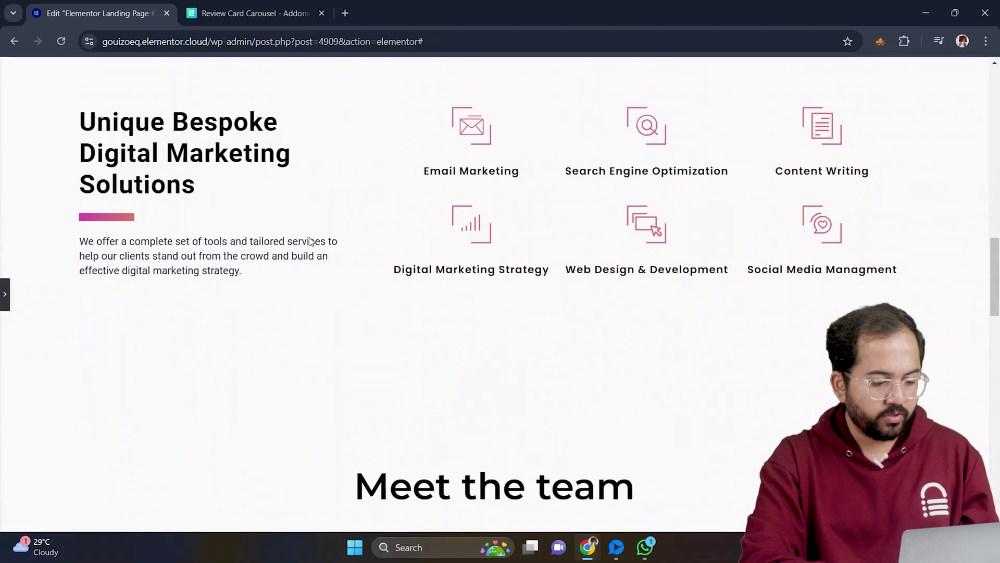
scroll(309, 240, "down", 8)
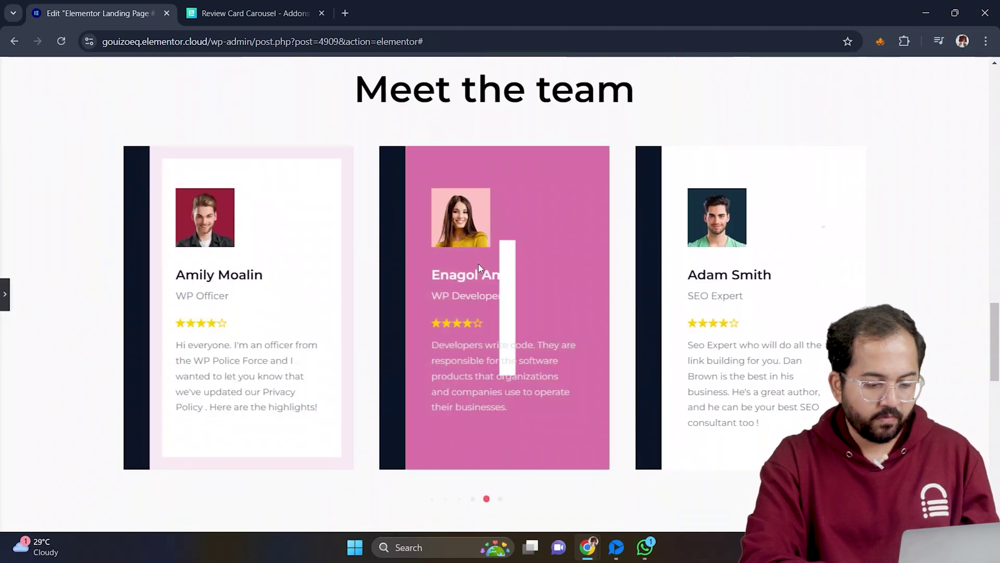